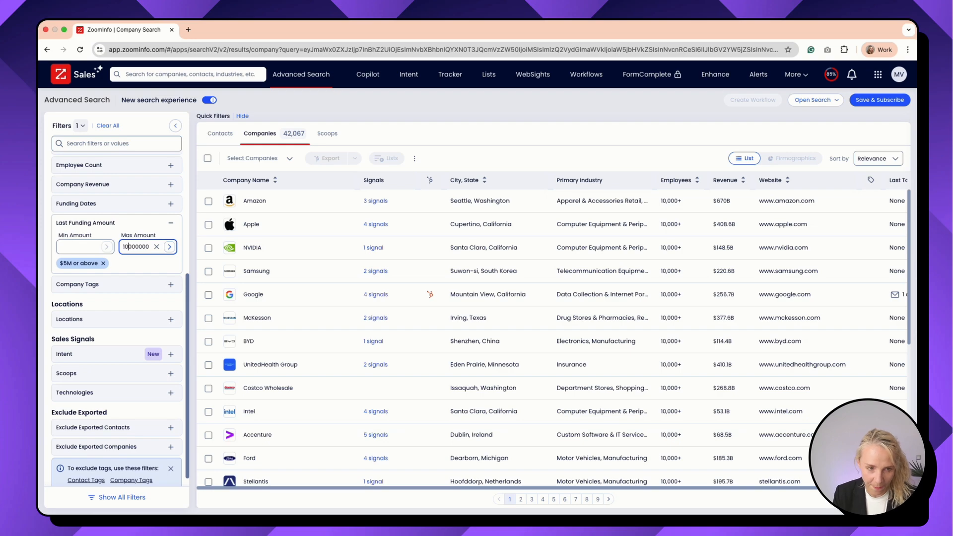
# Apply a maximum of 10000000 to the Last Funding Amount filter
pyautogui.click(170, 247)
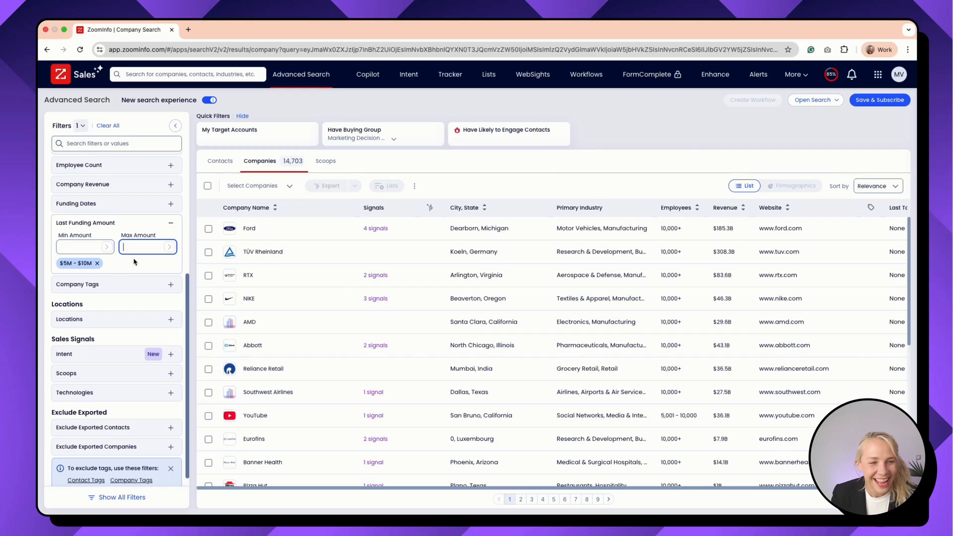
# Filter the companies by industry, searching for "soft" and including the whole Software category
pyautogui.scroll(1, 134, 262)
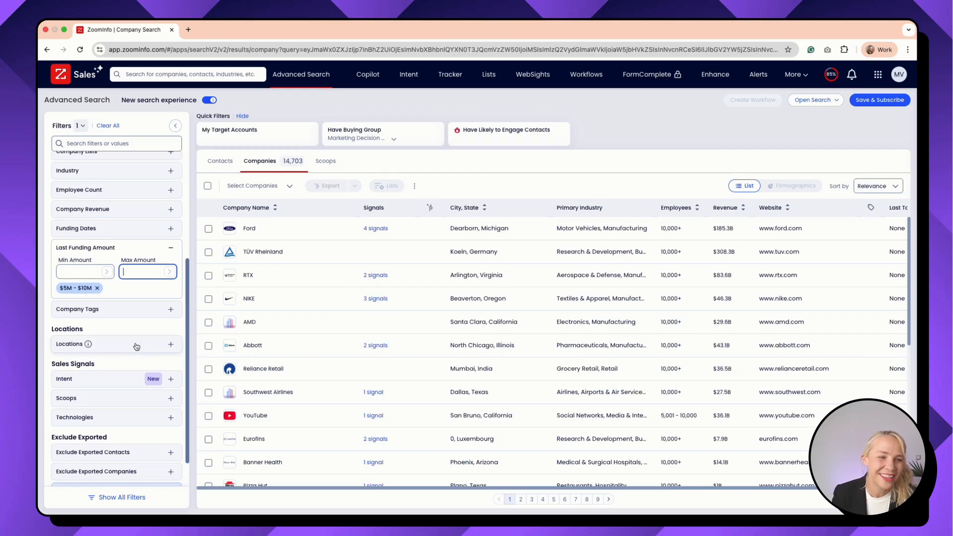
pyautogui.scroll(2, 139, 255)
pyautogui.click(150, 216)
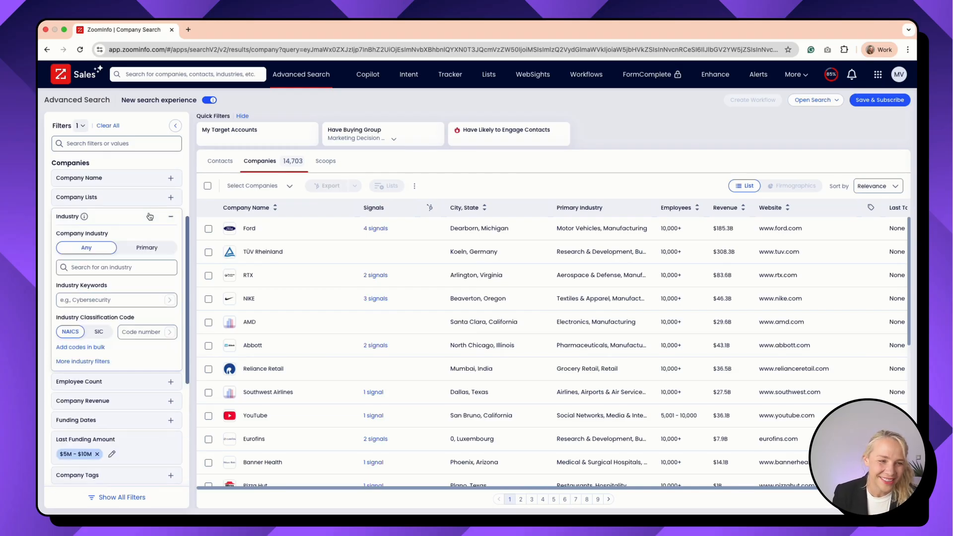
pyautogui.click(133, 268)
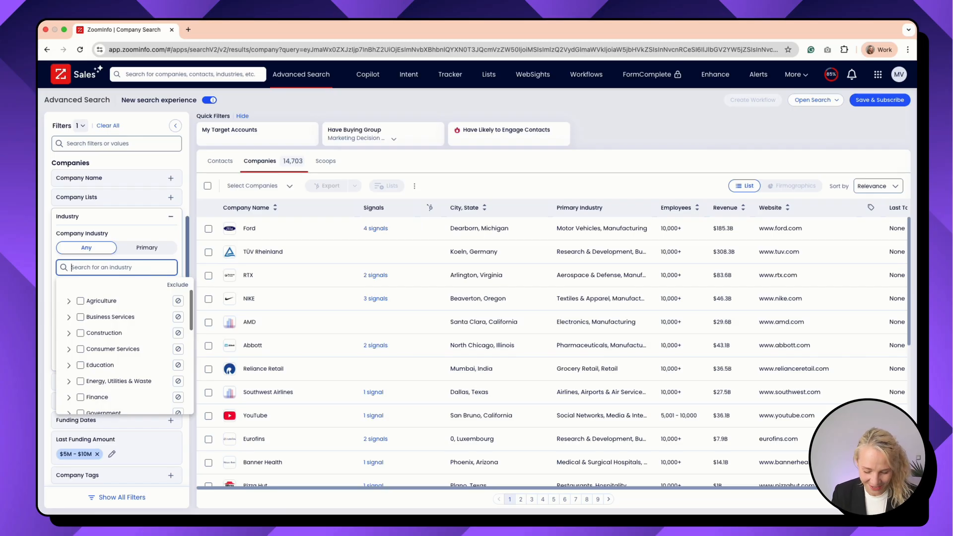
pyautogui.write('soft')
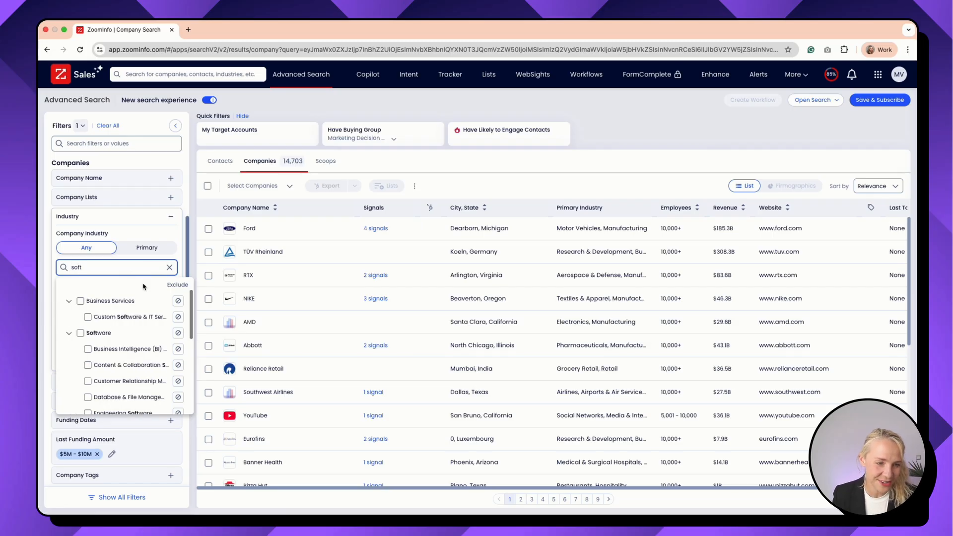
pyautogui.click(80, 333)
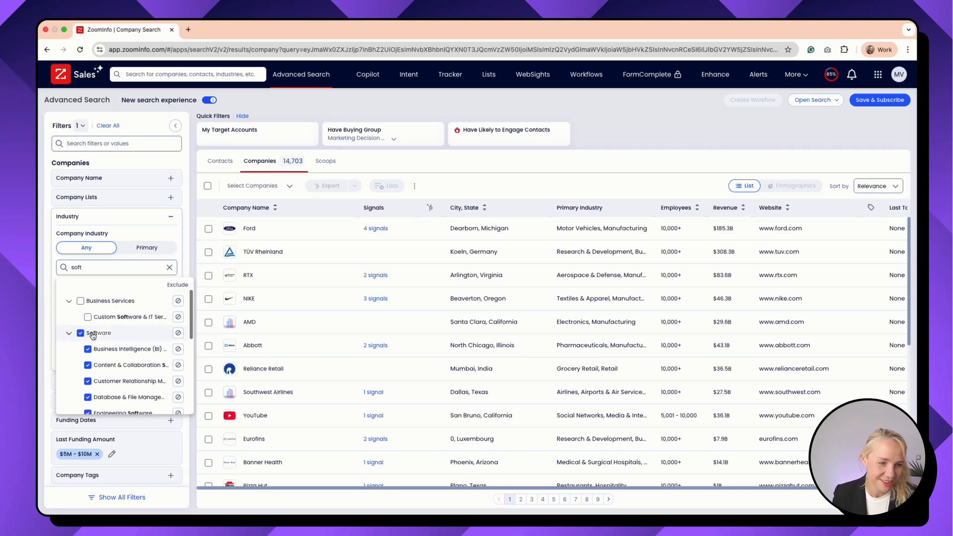
pyautogui.click(179, 258)
# Add "AI" as an industry keyword to the company filters
pyautogui.click(89, 320)
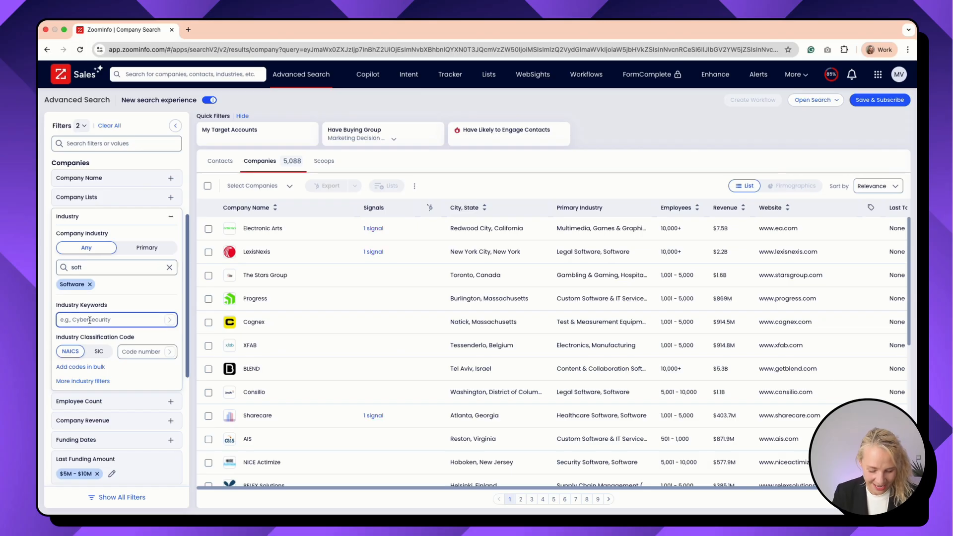
pyautogui.write('AI')
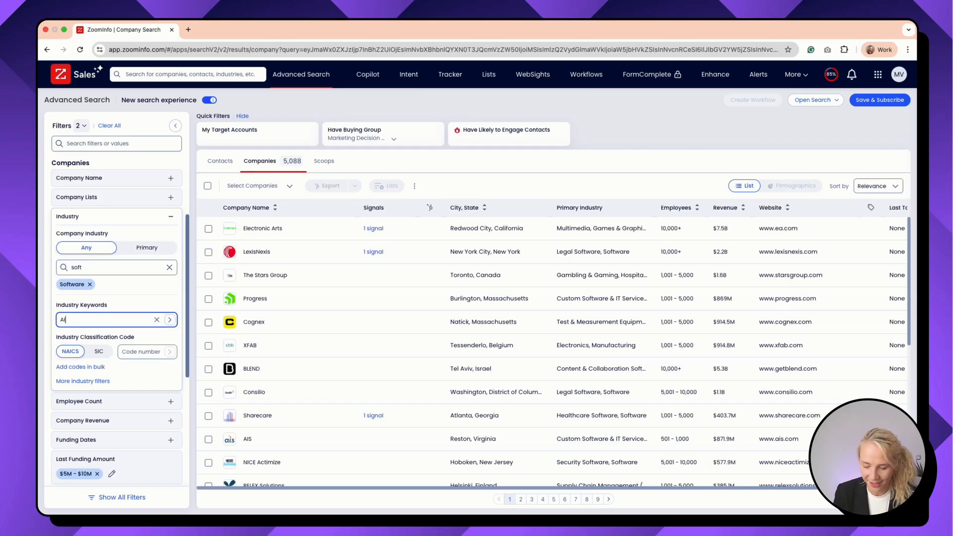
pyautogui.press('Return')
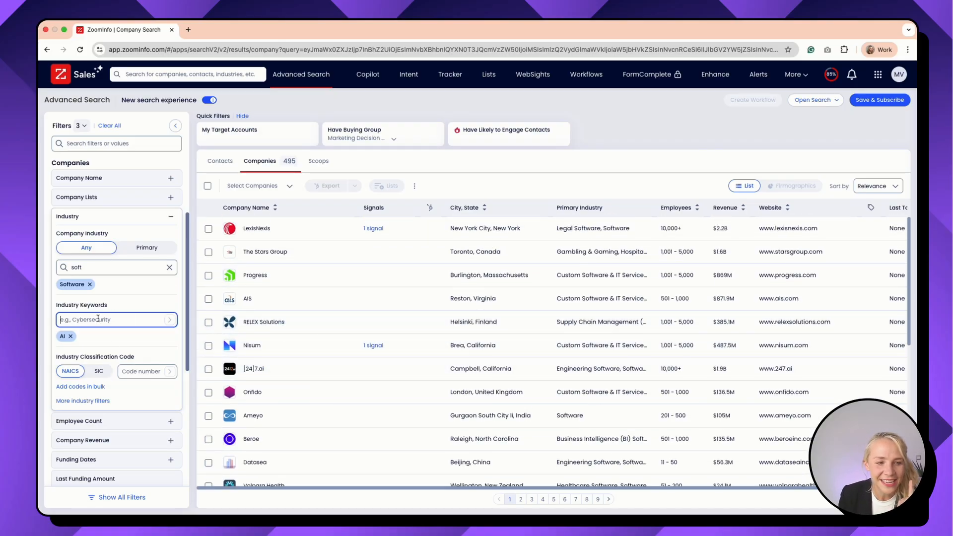
# Find the funding filters by searching for "funding" and limit the last round's funding date to the past 3 months
pyautogui.click(106, 143)
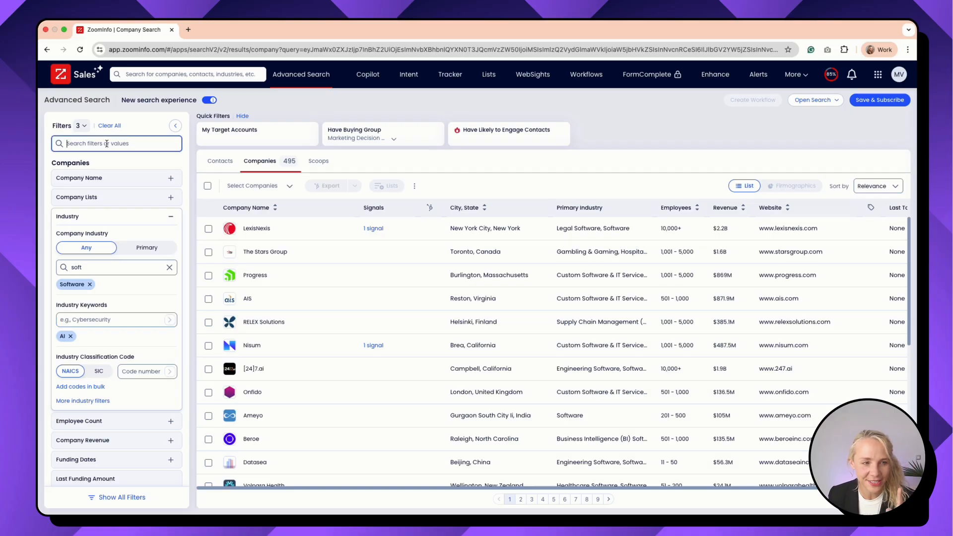
pyautogui.write('t')
pyautogui.write('undin')
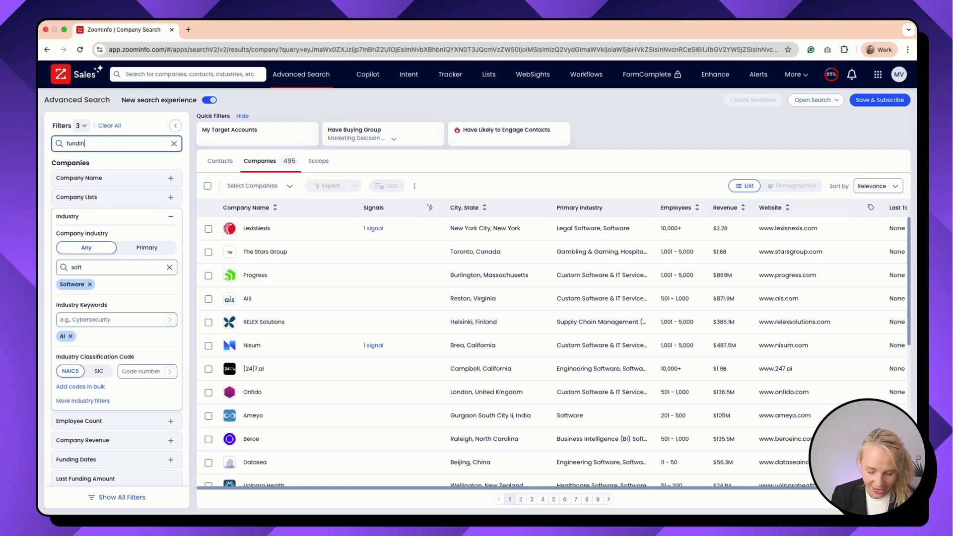
pyautogui.write('g')
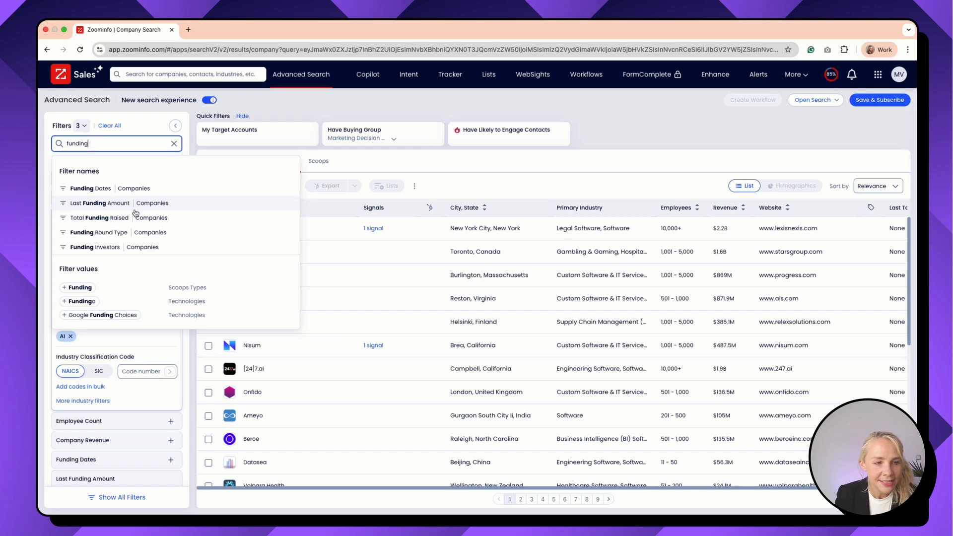
pyautogui.click(135, 213)
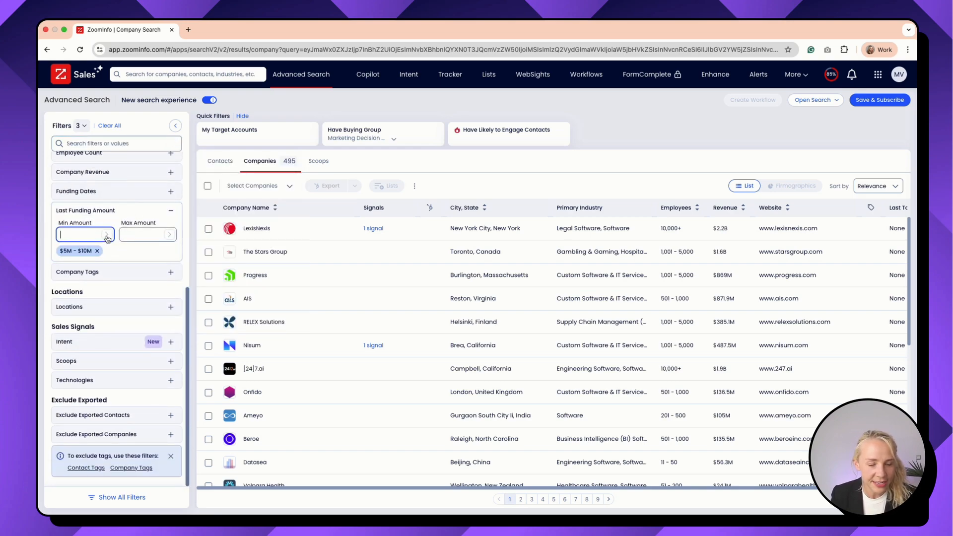
pyautogui.click(94, 191)
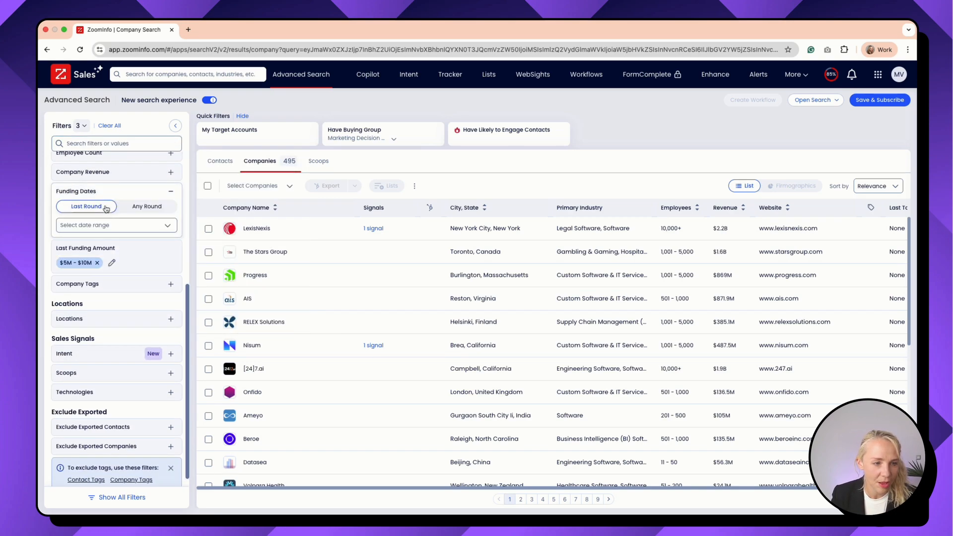
pyautogui.click(107, 225)
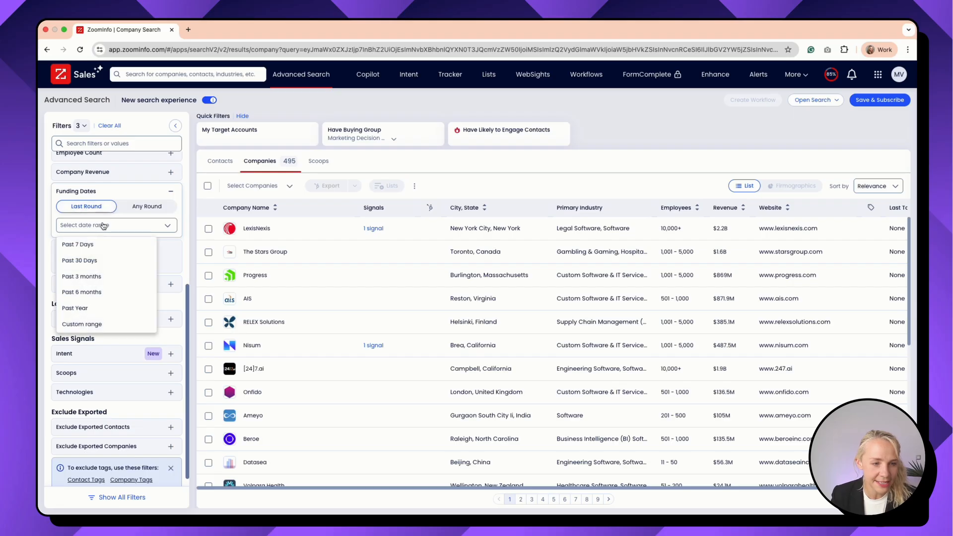
pyautogui.click(101, 282)
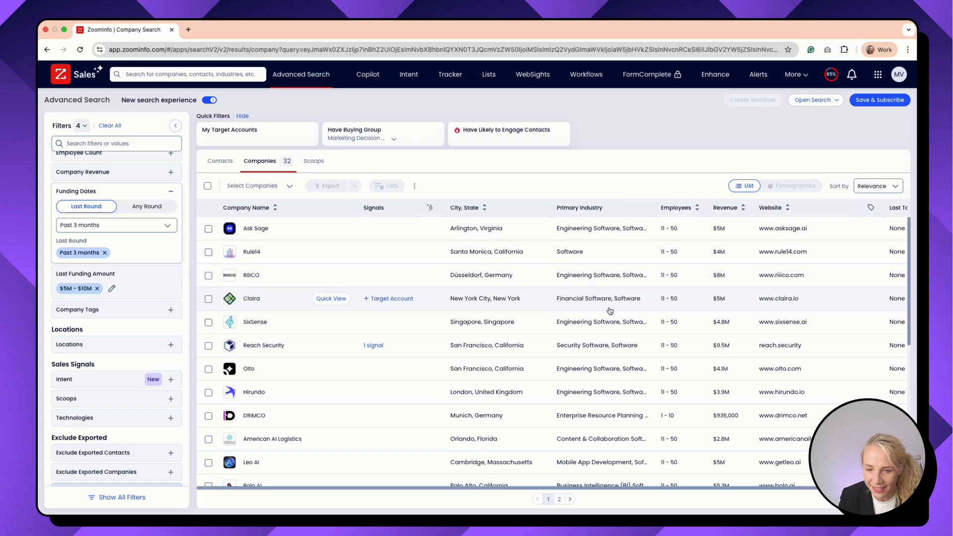
# Look through the matching companies and restrict their location to US - States
pyautogui.scroll(-2, 602, 311)
pyautogui.scroll(-5, 603, 311)
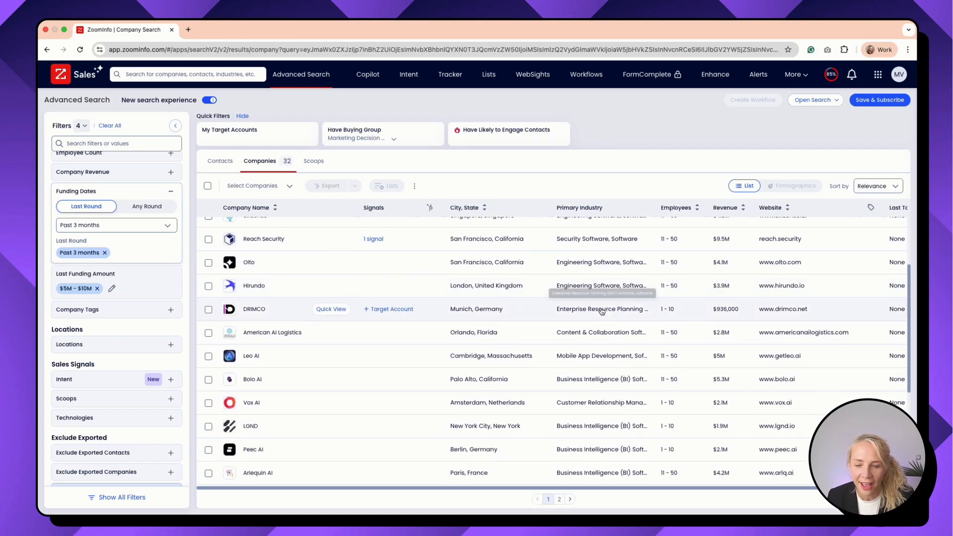
pyautogui.scroll(-4, 597, 312)
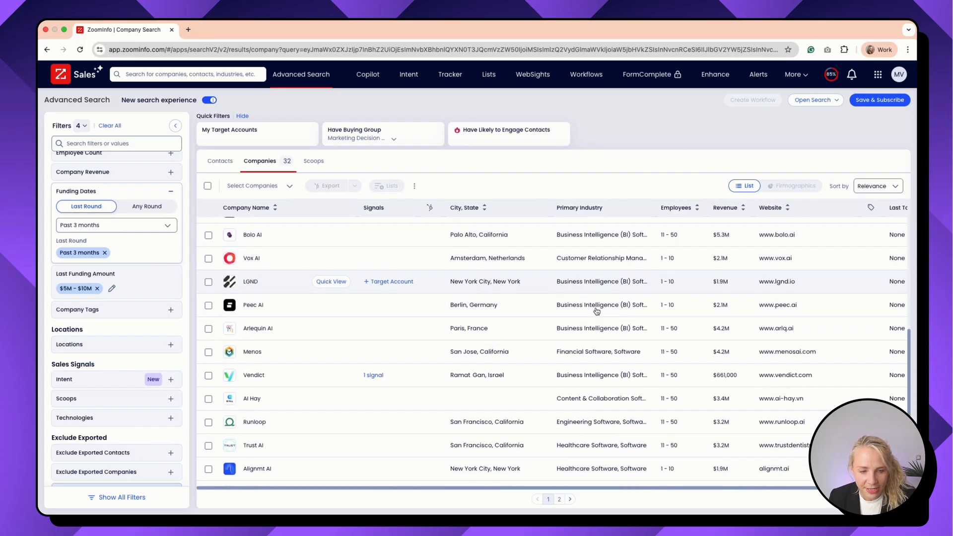
pyautogui.scroll(-2, 596, 312)
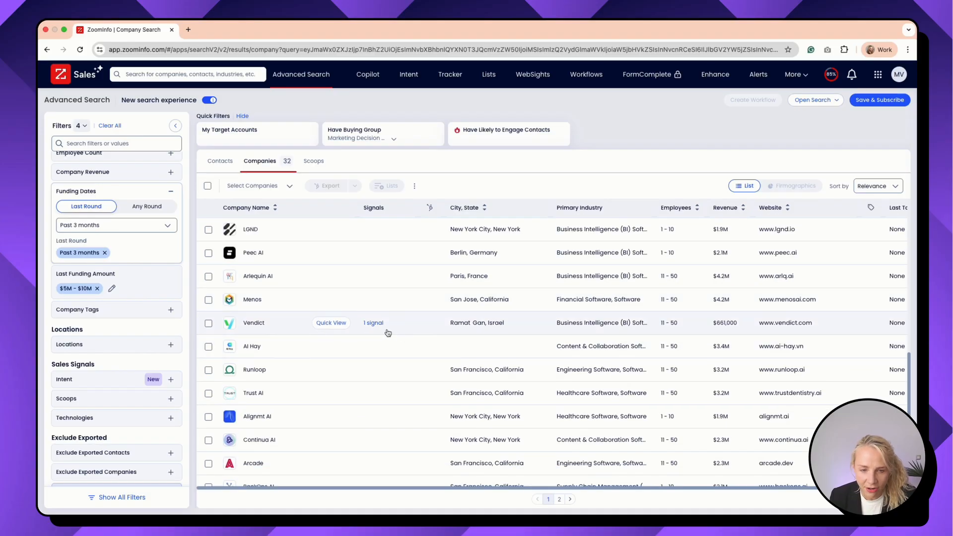
pyautogui.scroll(18, 494, 352)
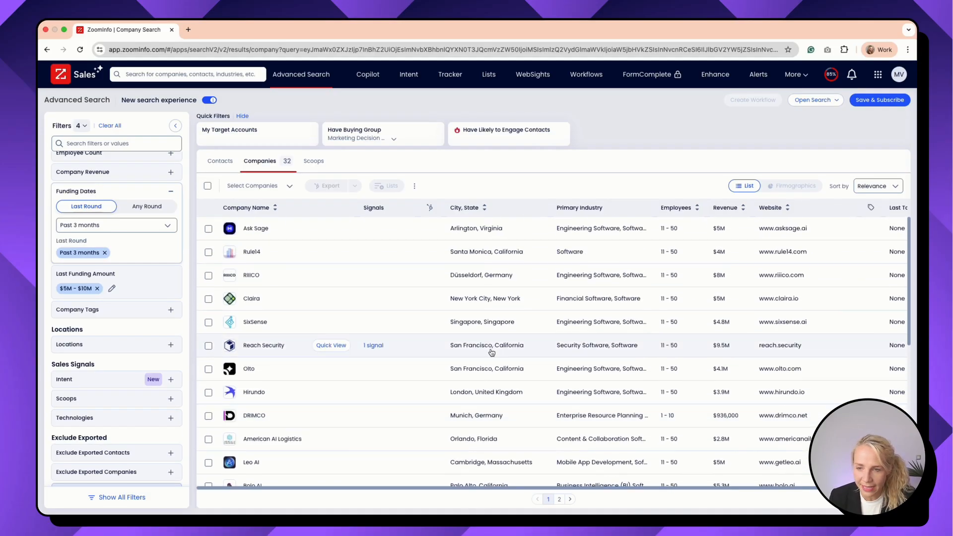
pyautogui.click(118, 346)
pyautogui.click(86, 341)
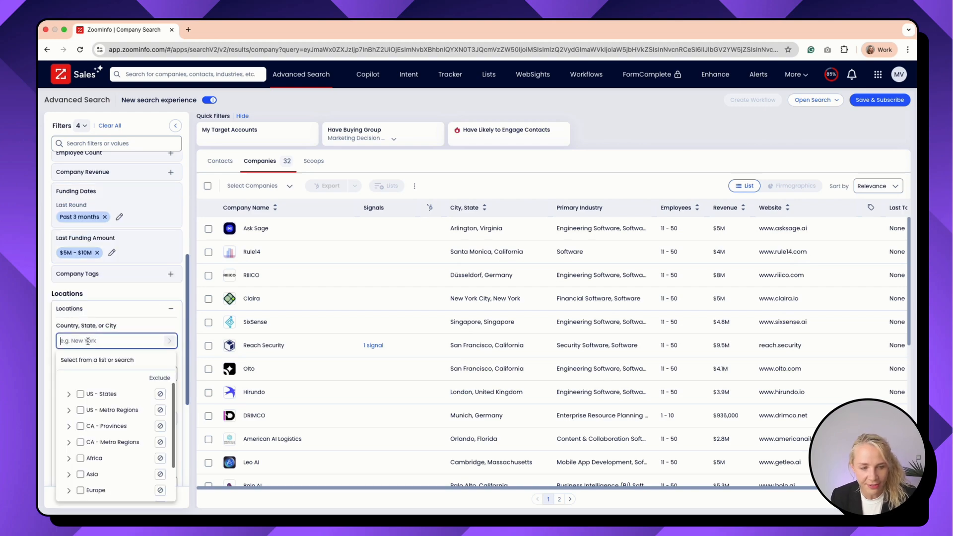
pyautogui.click(89, 398)
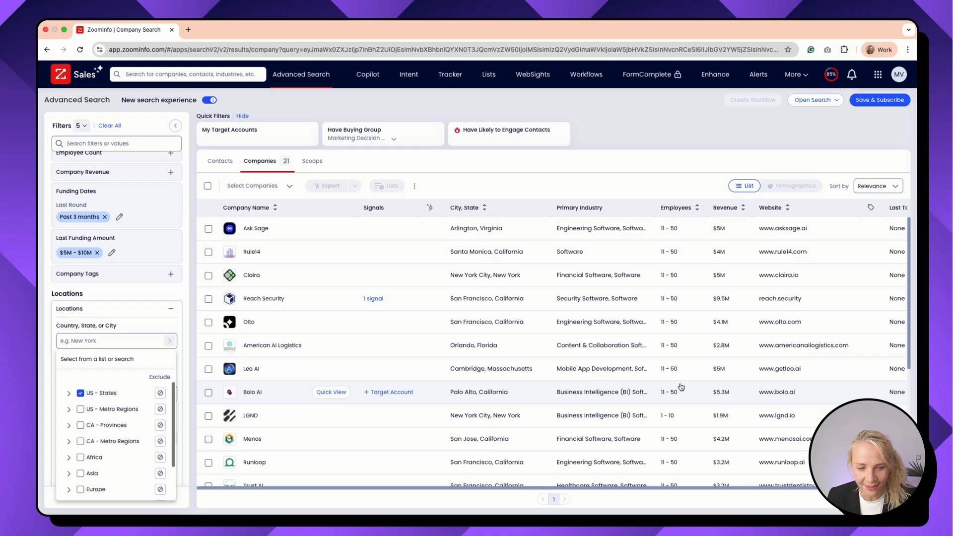
# Review the US companies and narrow them with the Have Likely to Engage Contacts quick filter
pyautogui.scroll(-3, 681, 387)
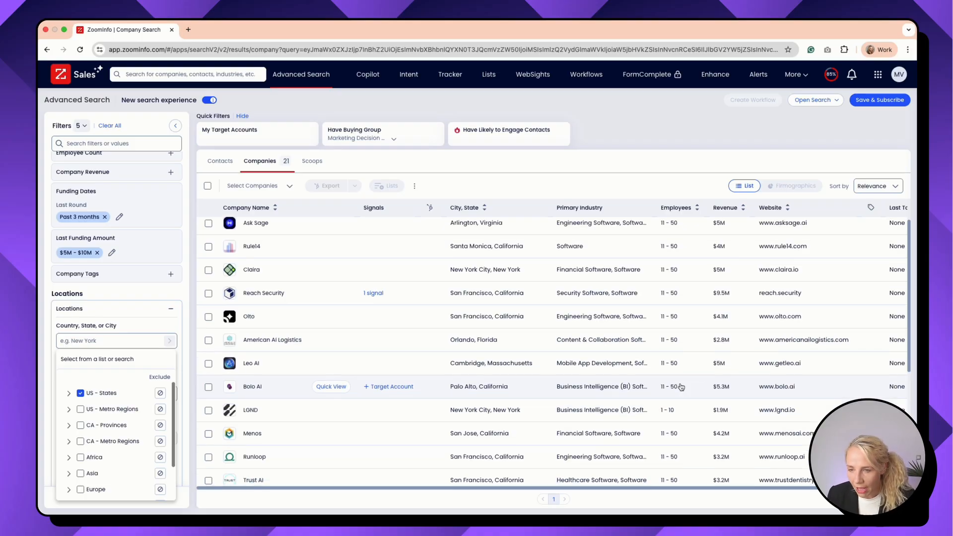
pyautogui.scroll(-3, 681, 387)
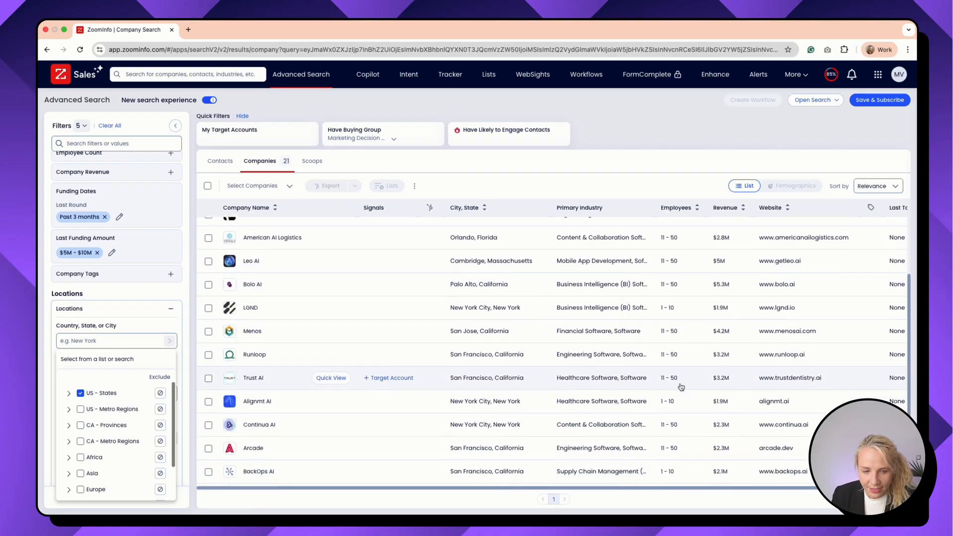
pyautogui.scroll(-2, 681, 387)
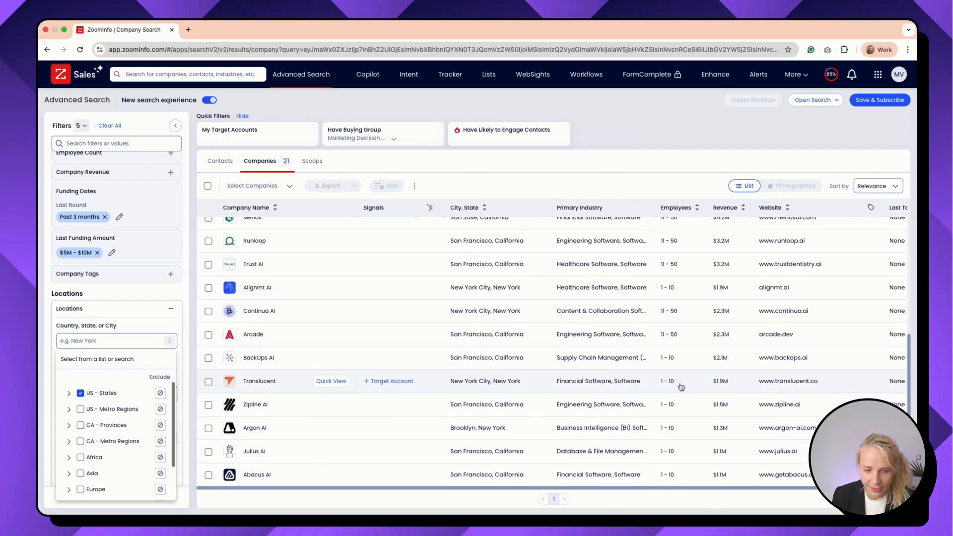
pyautogui.scroll(1, 681, 387)
pyautogui.scroll(-1, 681, 387)
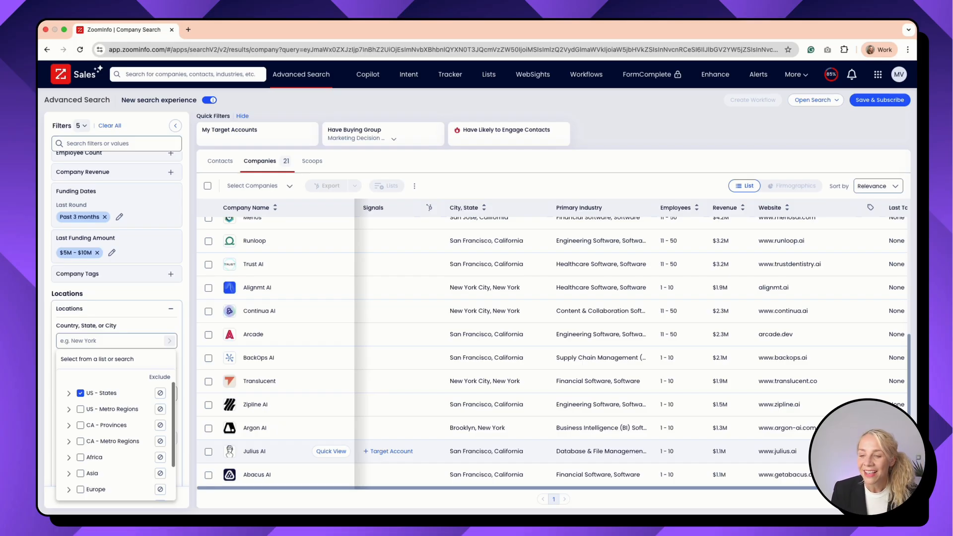
pyautogui.moveTo(895, 452)
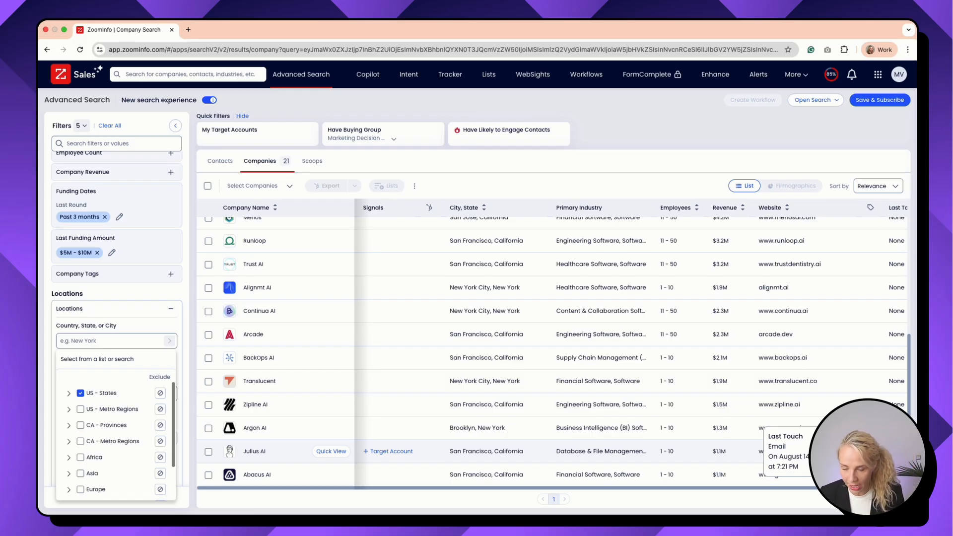
pyautogui.click(501, 146)
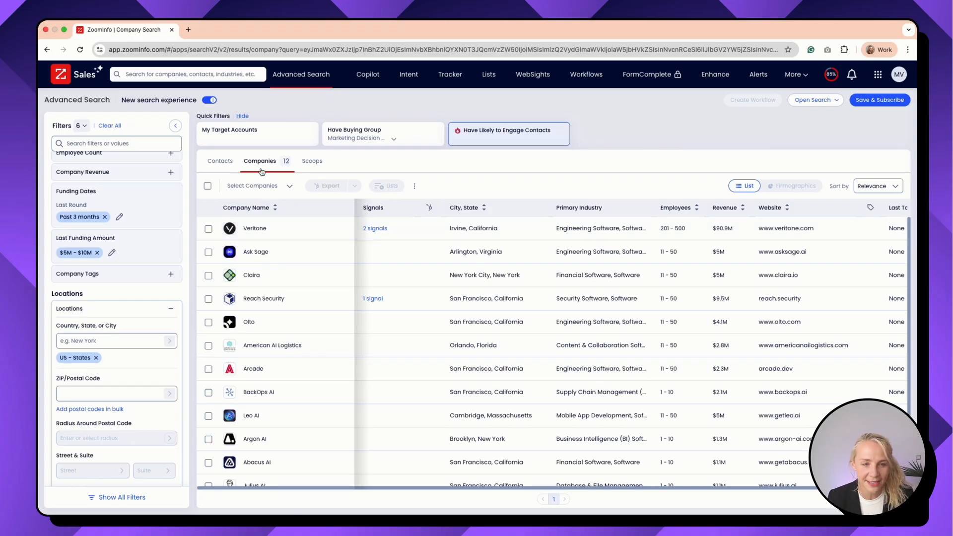
# Show the contacts at the filtered companies and examine their job titles, companies and accuracy grades
pyautogui.click(220, 161)
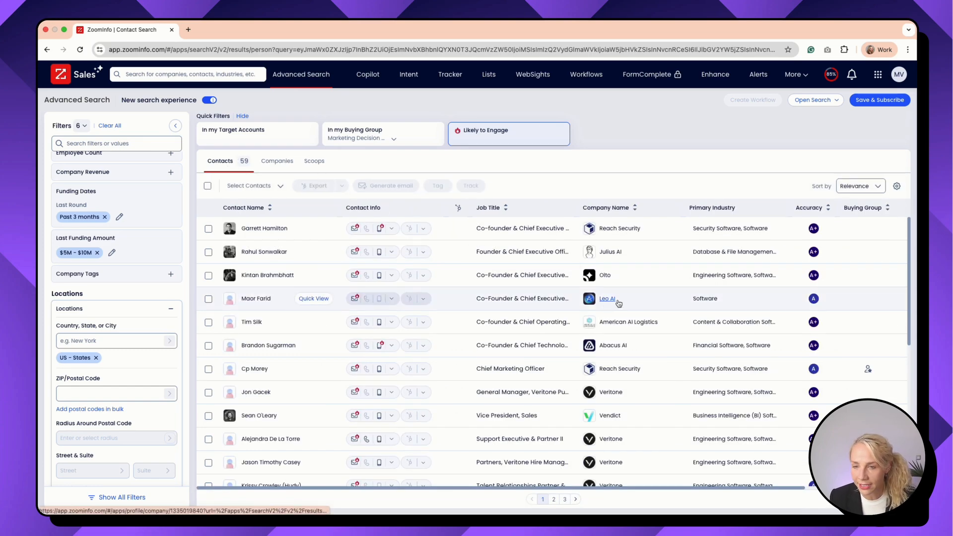
pyautogui.moveTo(818, 232)
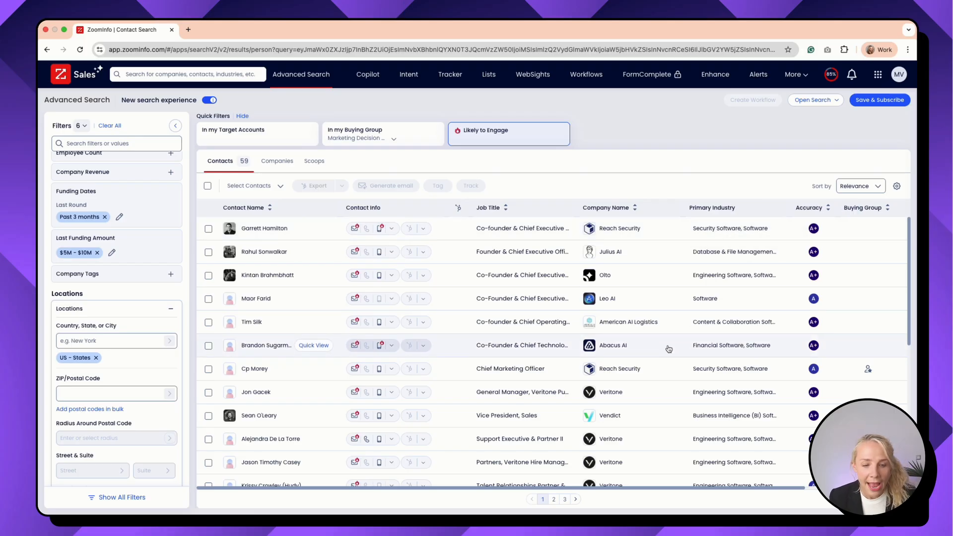
pyautogui.scroll(-3, 669, 349)
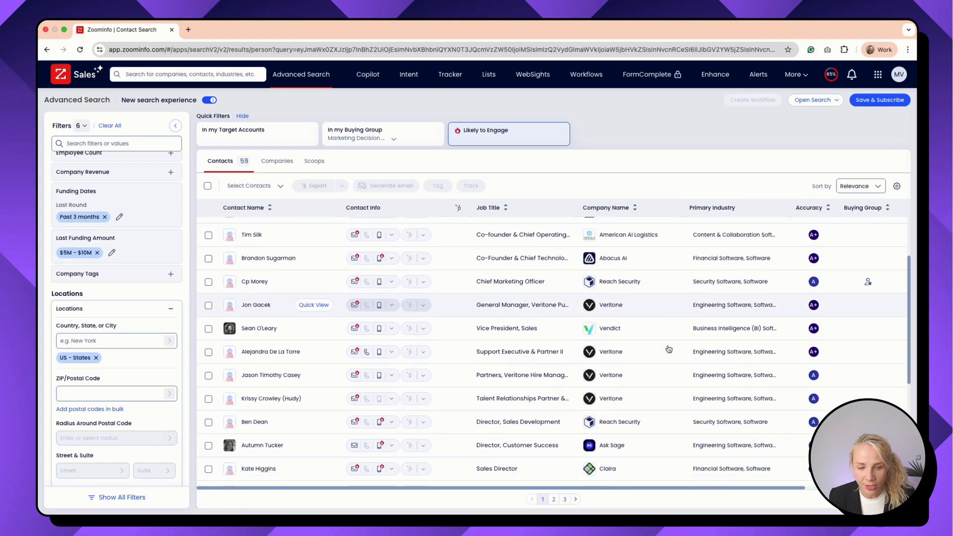
pyautogui.scroll(-4, 669, 349)
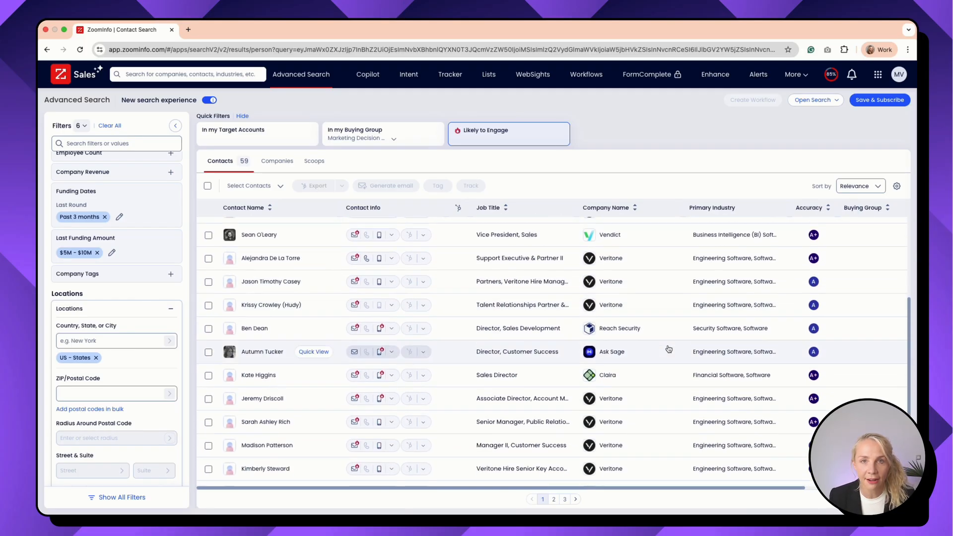
pyautogui.scroll(-1, 669, 349)
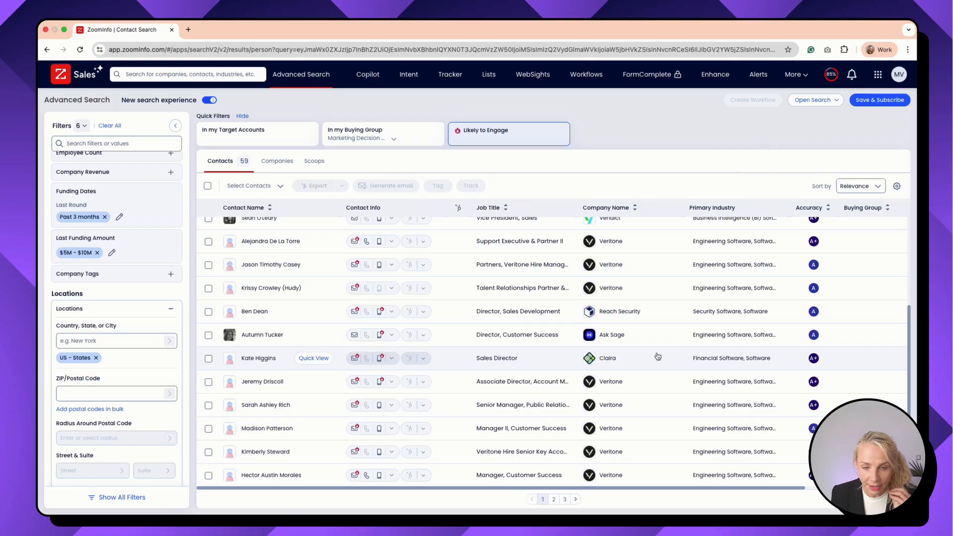
pyautogui.scroll(6, 657, 357)
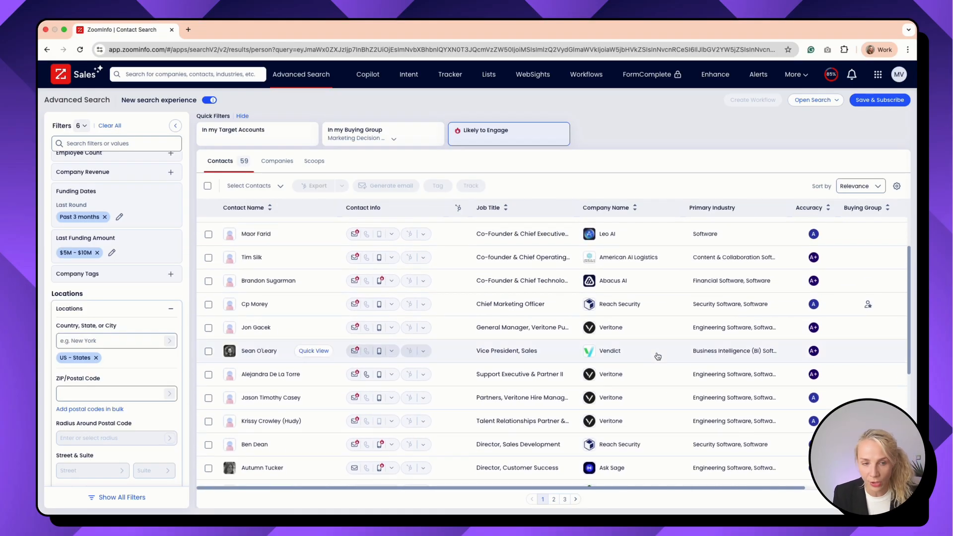
pyautogui.scroll(3, 658, 357)
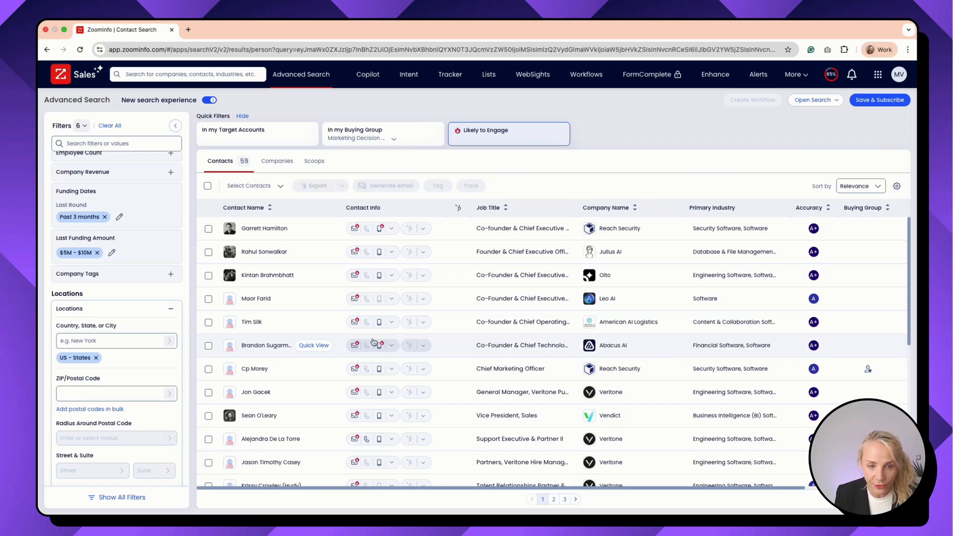
# Filter the contacts by the job titles Founder, Co-founder & COO and CEO
pyautogui.scroll(5, 118, 255)
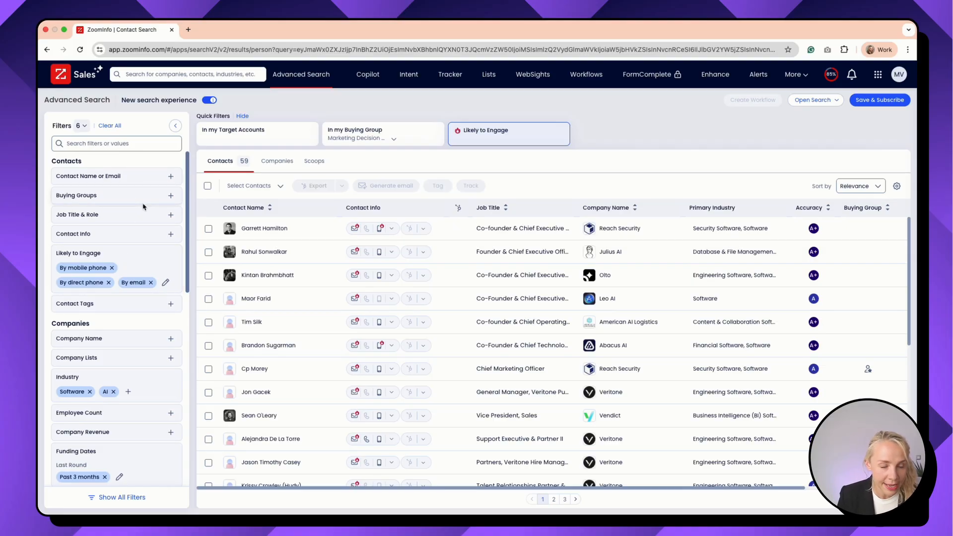
pyautogui.click(143, 219)
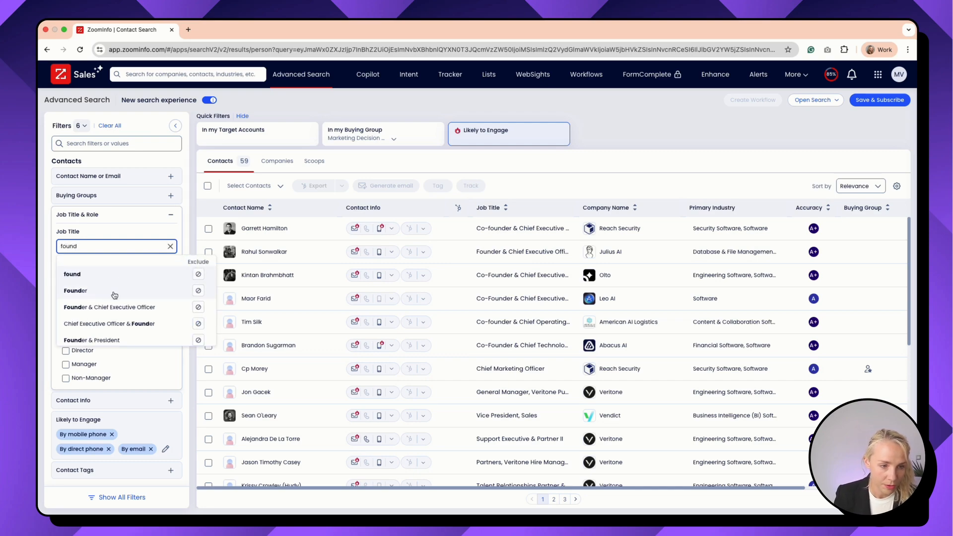
pyautogui.write('found')
pyautogui.click(114, 295)
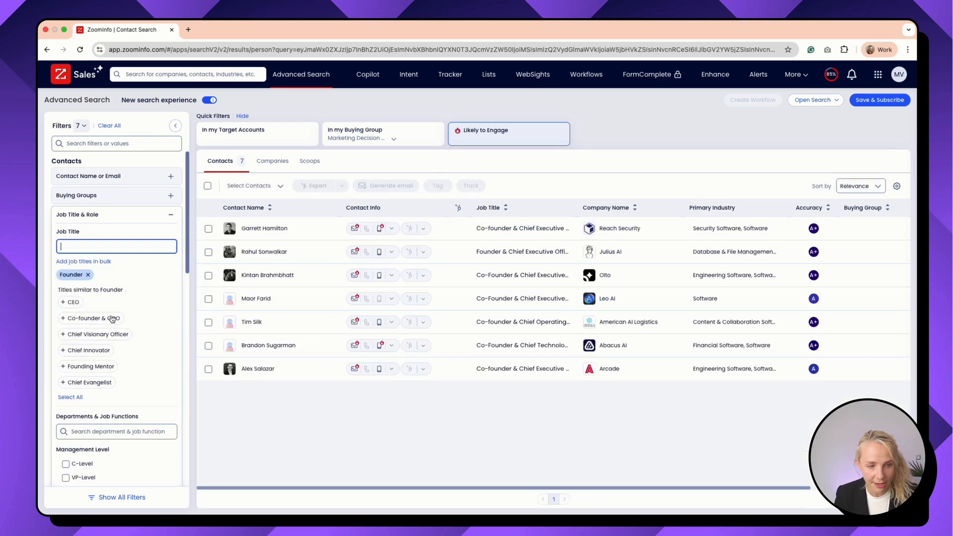
pyautogui.click(70, 319)
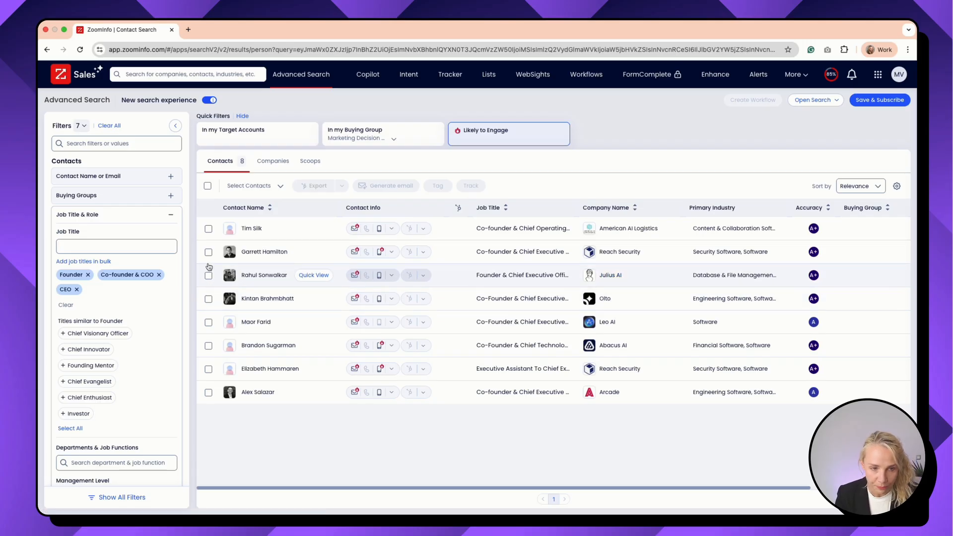
# Select all listed contacts except the one at Julius AI and generate an AI outreach email for them
pyautogui.click(207, 186)
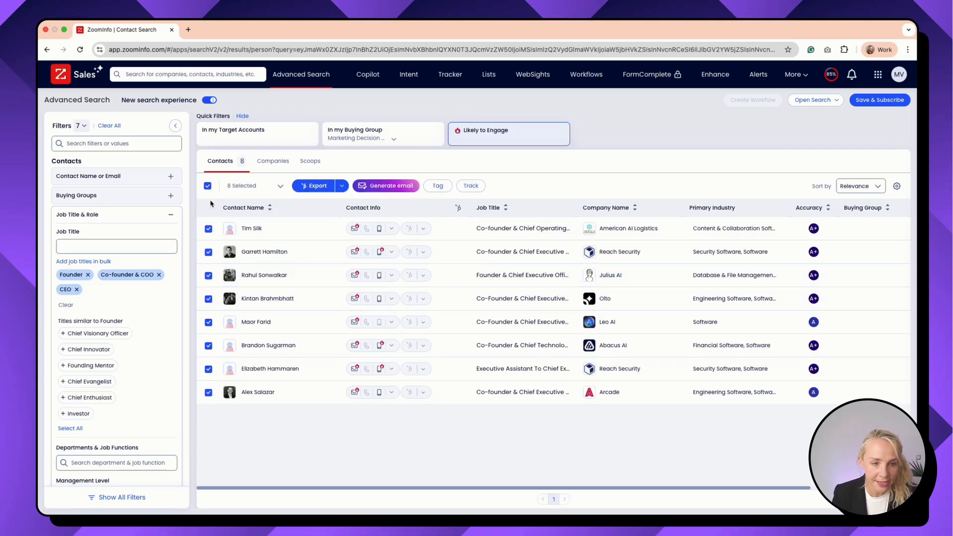
pyautogui.click(208, 276)
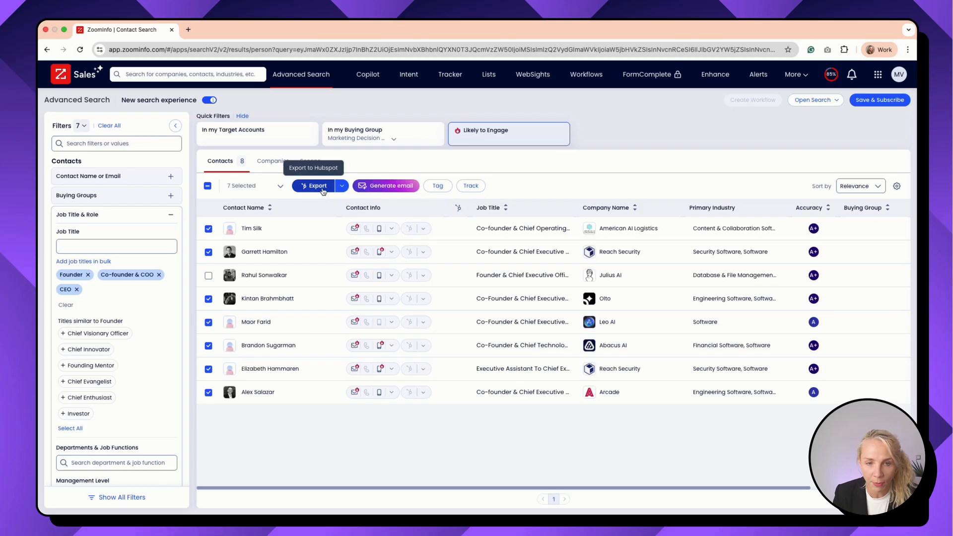
pyautogui.click(381, 187)
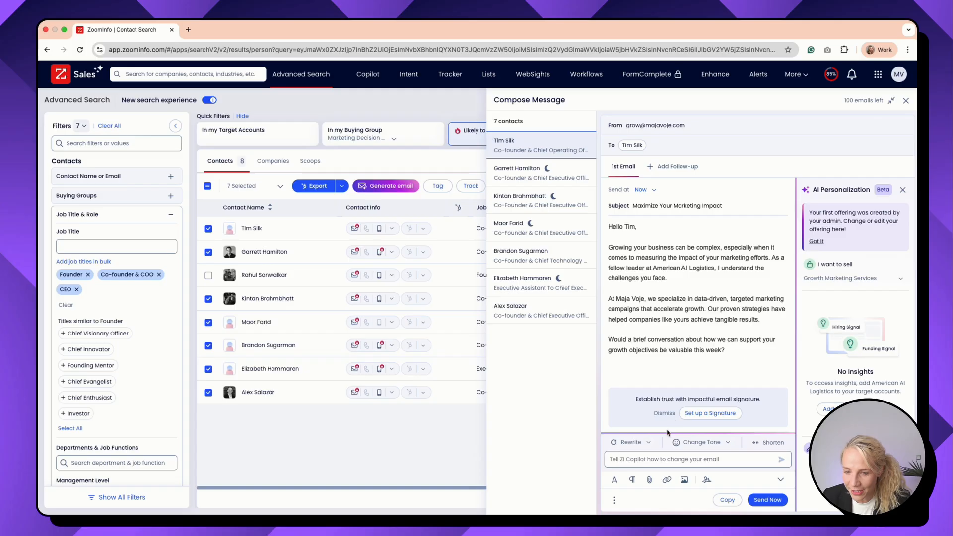
# Open the ZI Copilot instruction field for changing the first contact's drafted email
pyautogui.click(682, 461)
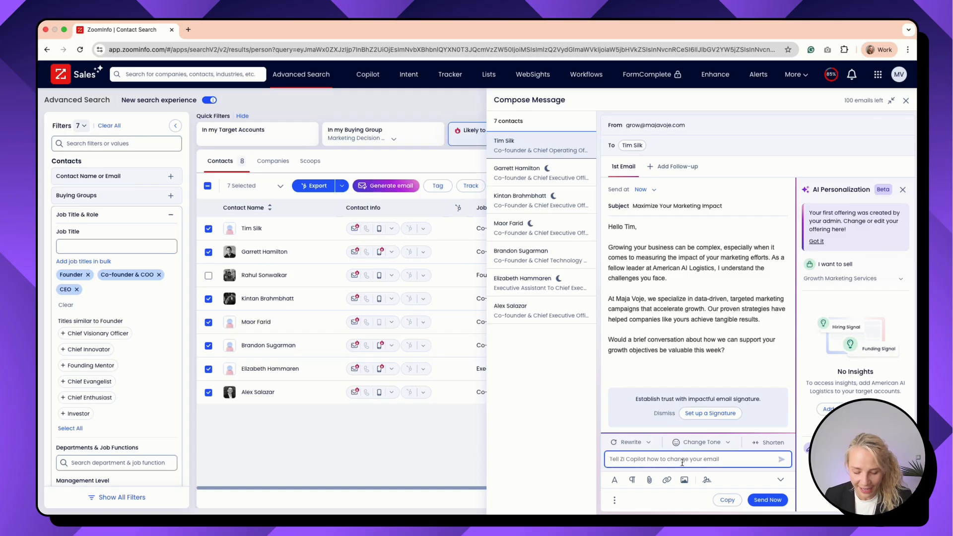